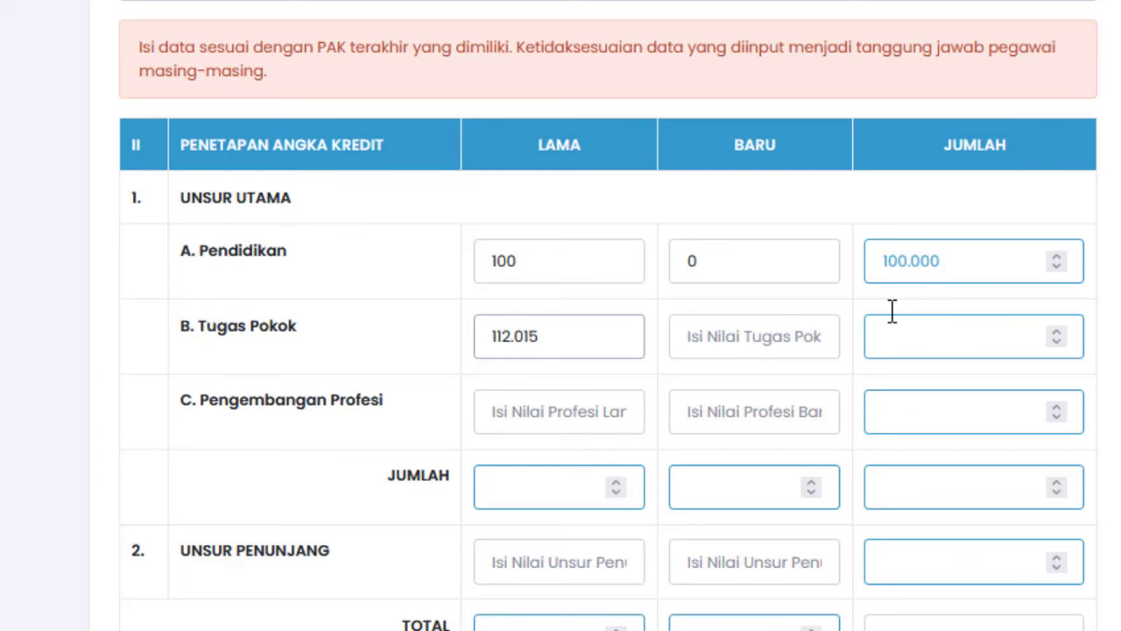
Step: Enter 106.315 as the Baru value for Tugas Pokok, taken from the PAK document
left_click(726, 346)
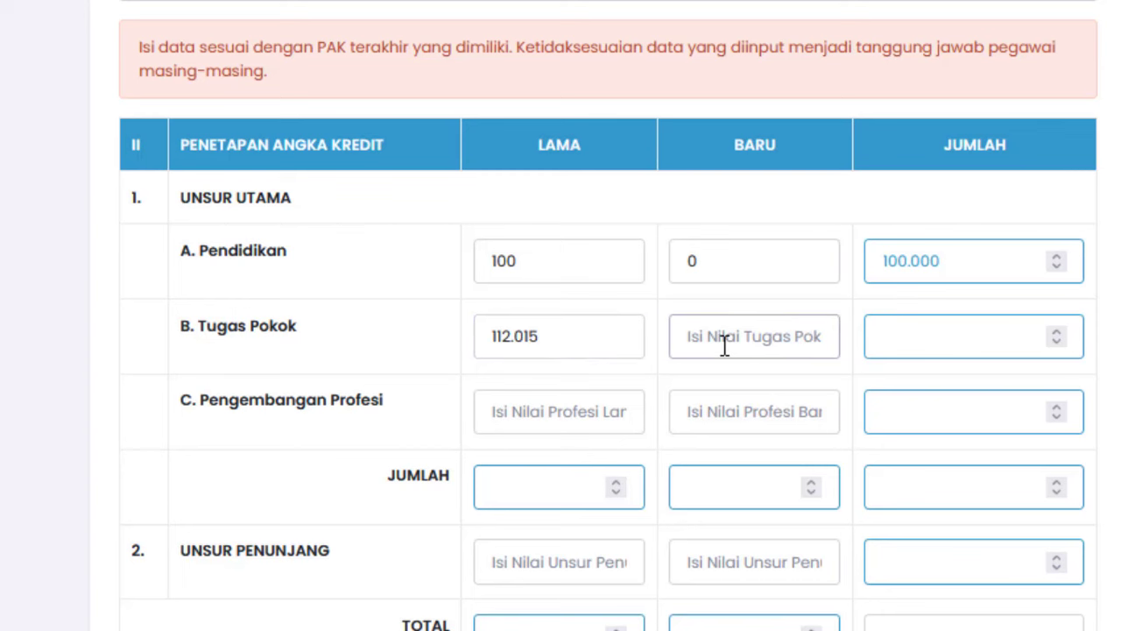
key("alt+Tab")
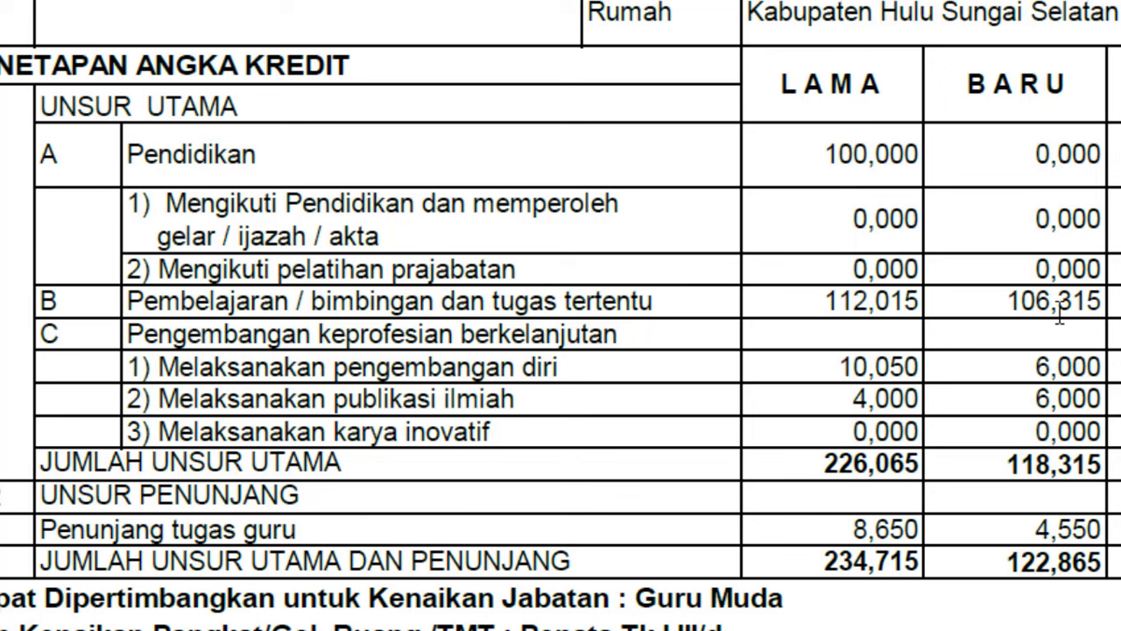
key("alt+Tab")
type("10")
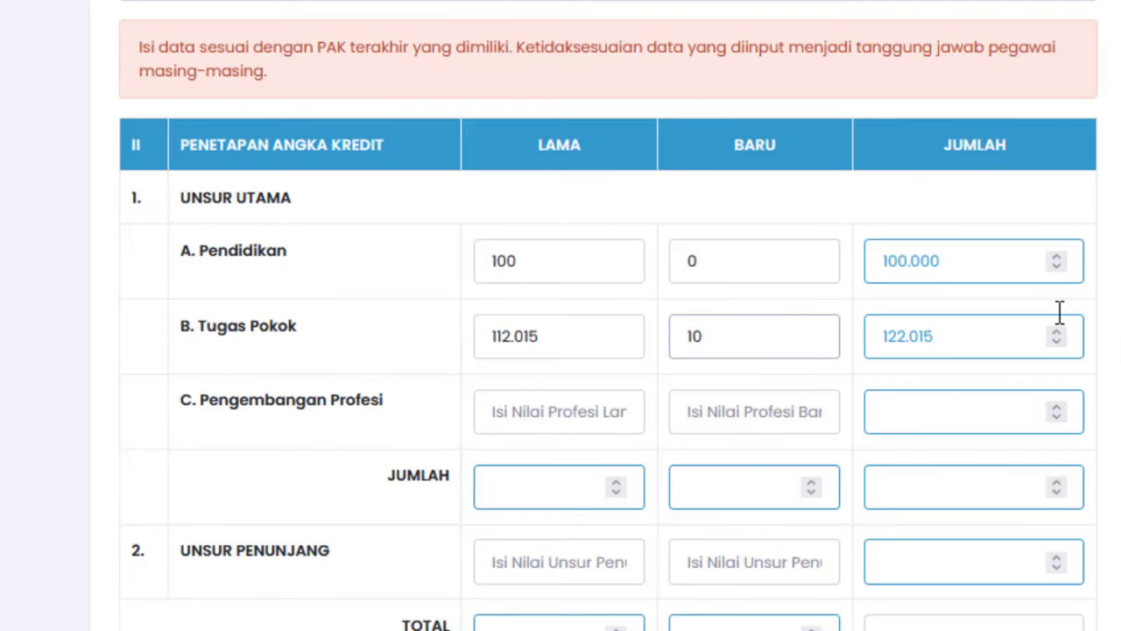
type("6.315")
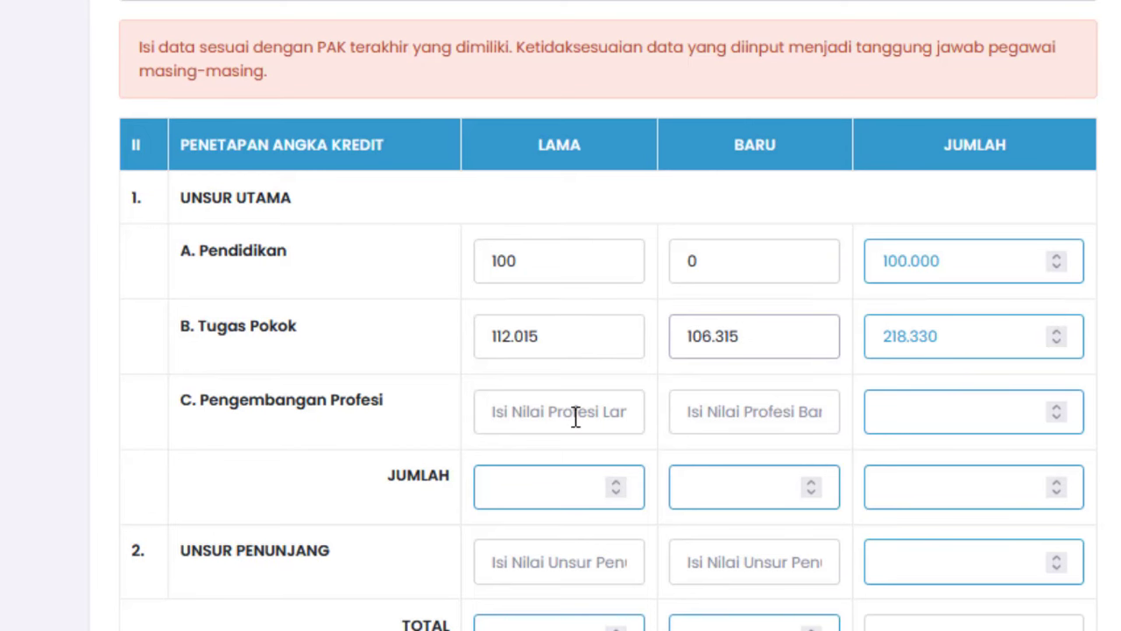
Step: Enter 14.050 as the Lama value for Pengembangan Profesi, adding the PAK document's pengembangan diri and publikasi ilmiah credits
key("alt+Tab")
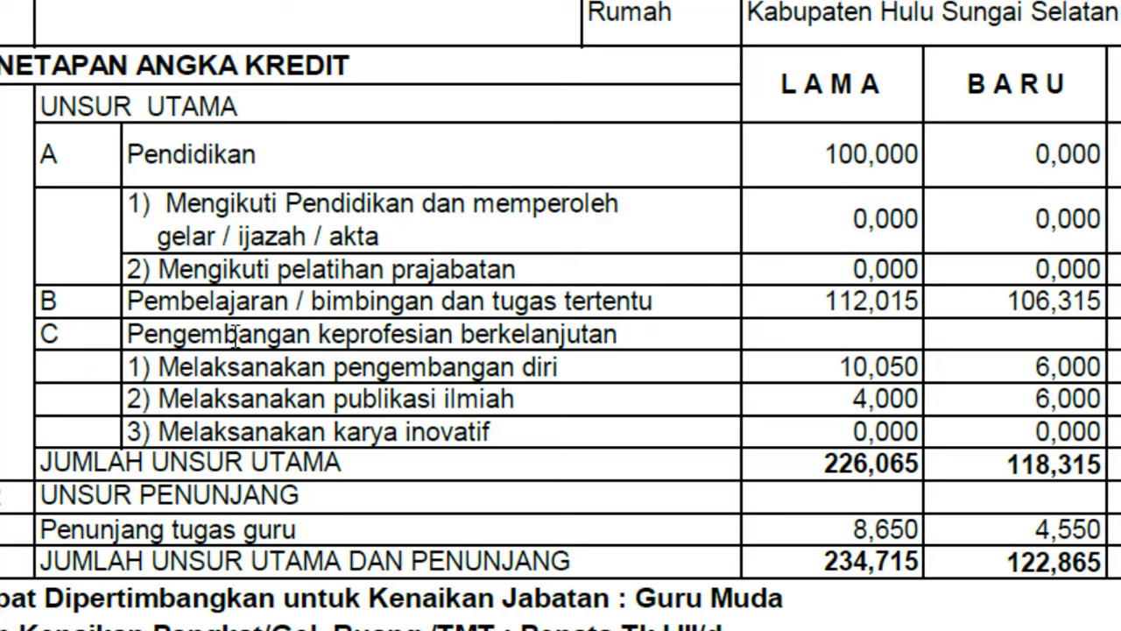
key("alt+Tab")
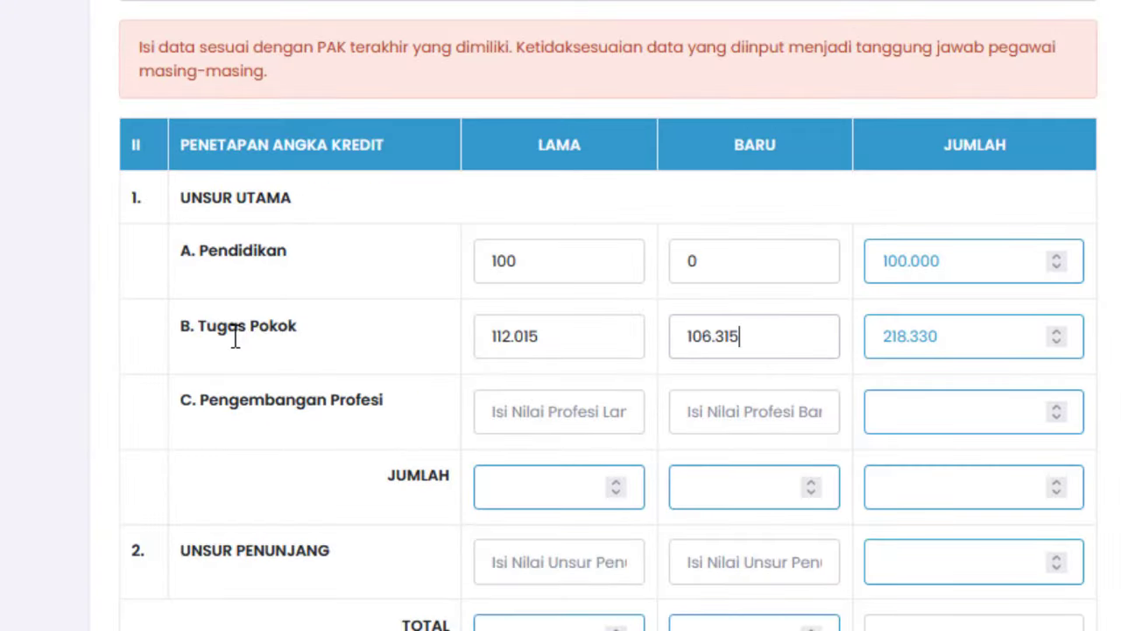
left_click(532, 419)
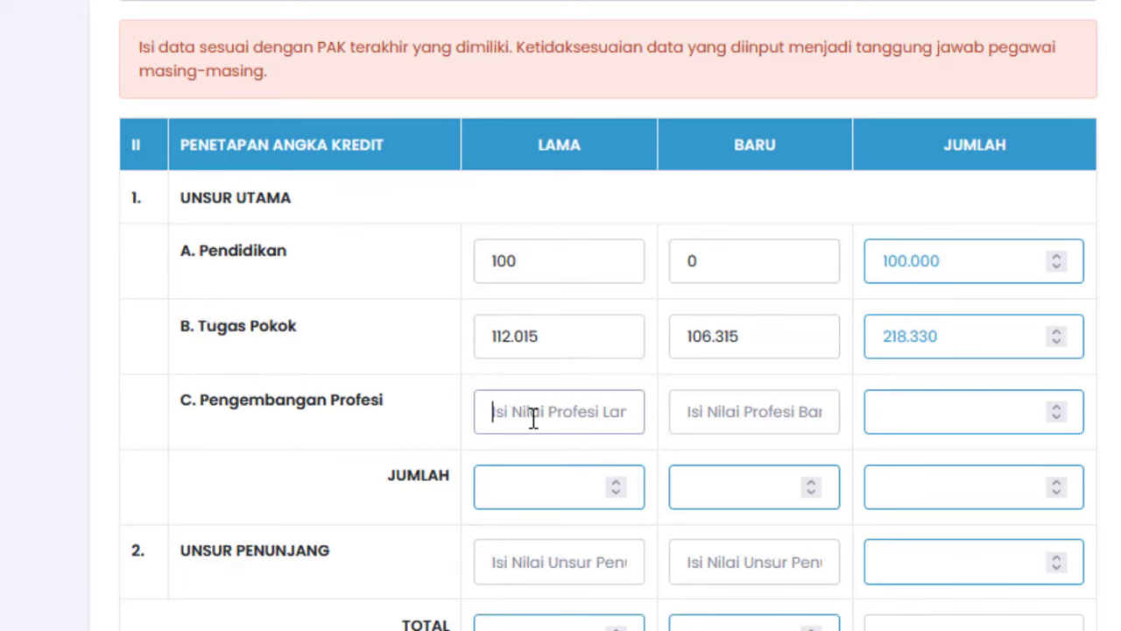
key("alt+Tab")
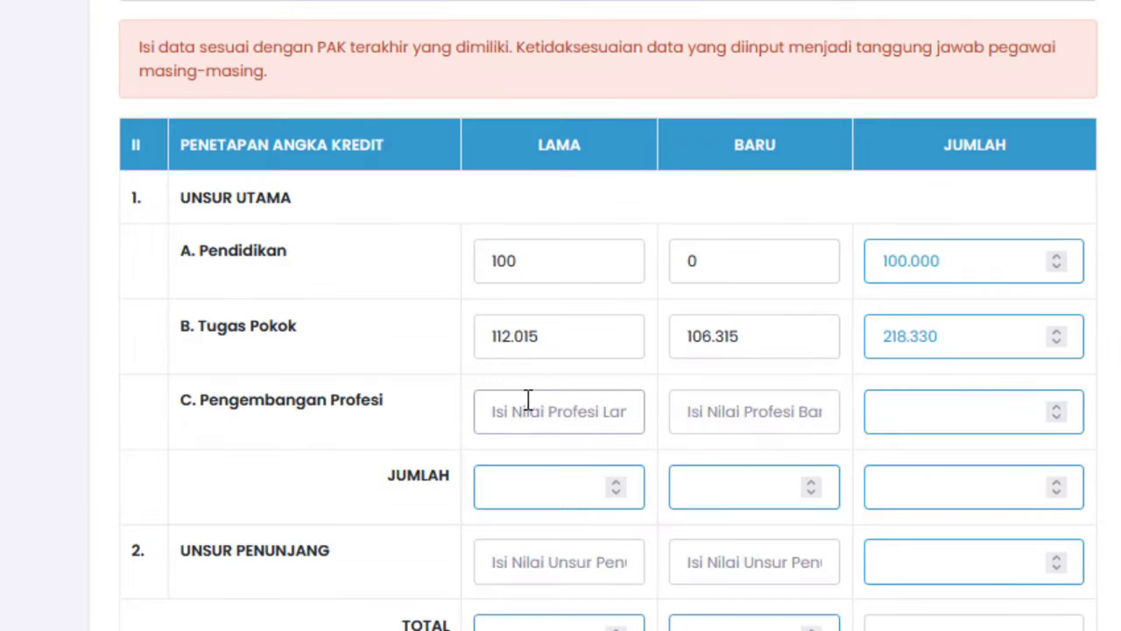
left_click(520, 411)
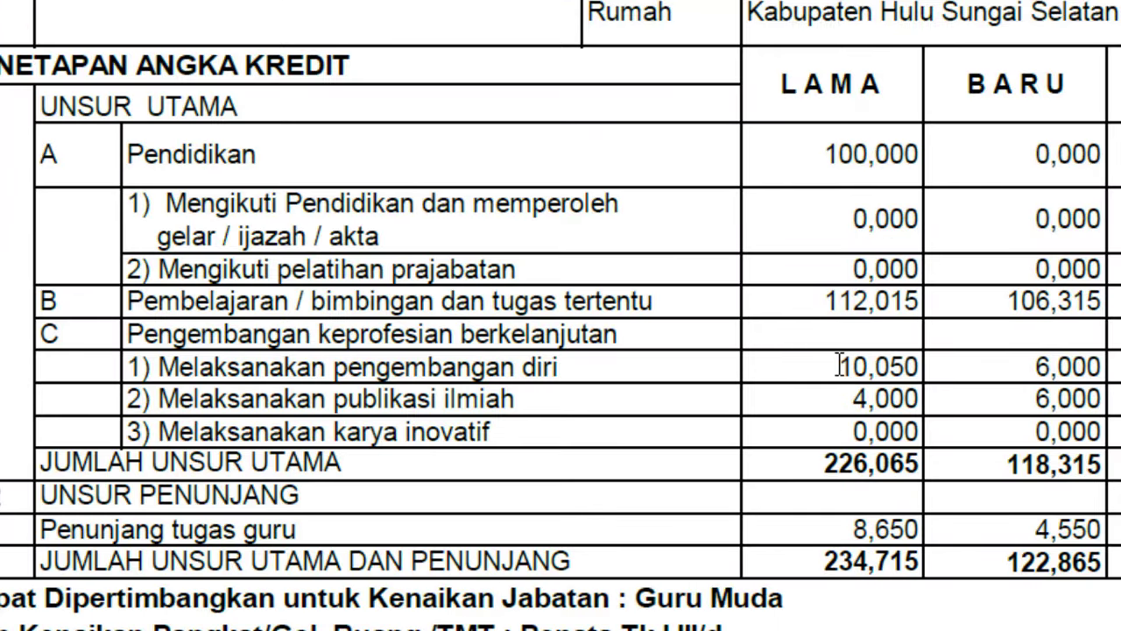
left_click_drag(838, 364, 920, 366)
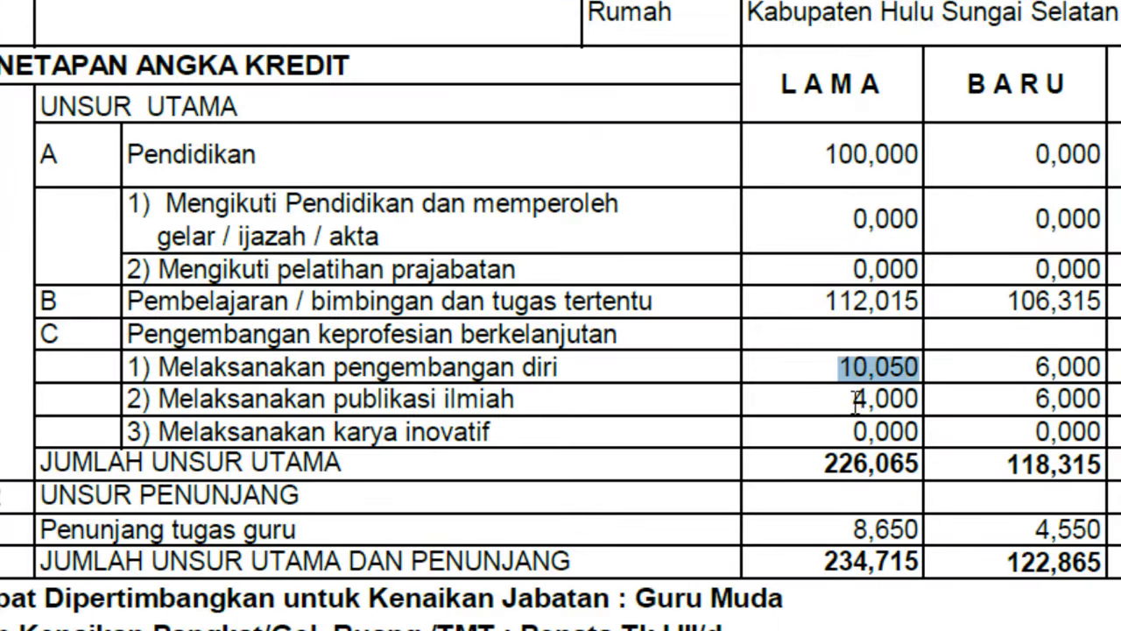
left_click_drag(851, 400, 919, 401)
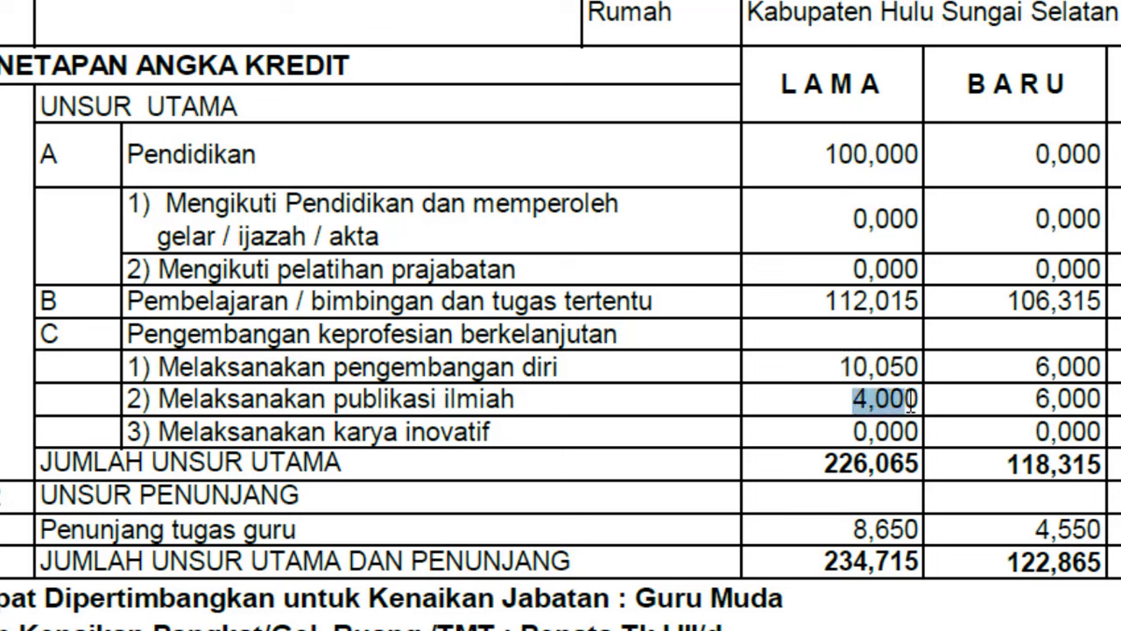
left_click(857, 403)
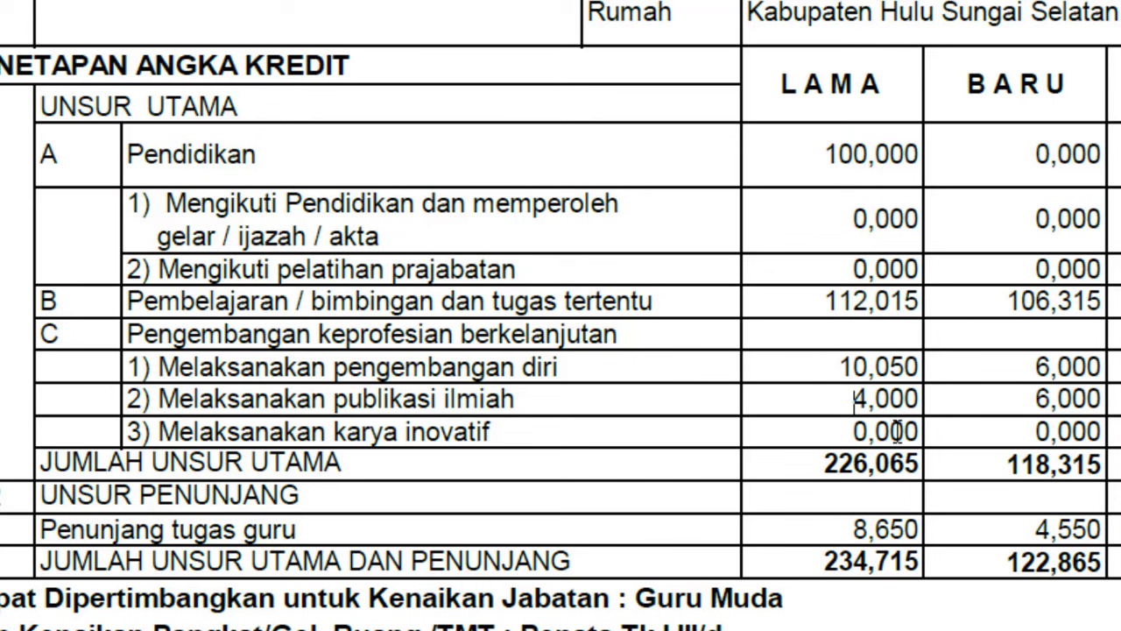
key("alt+Tab")
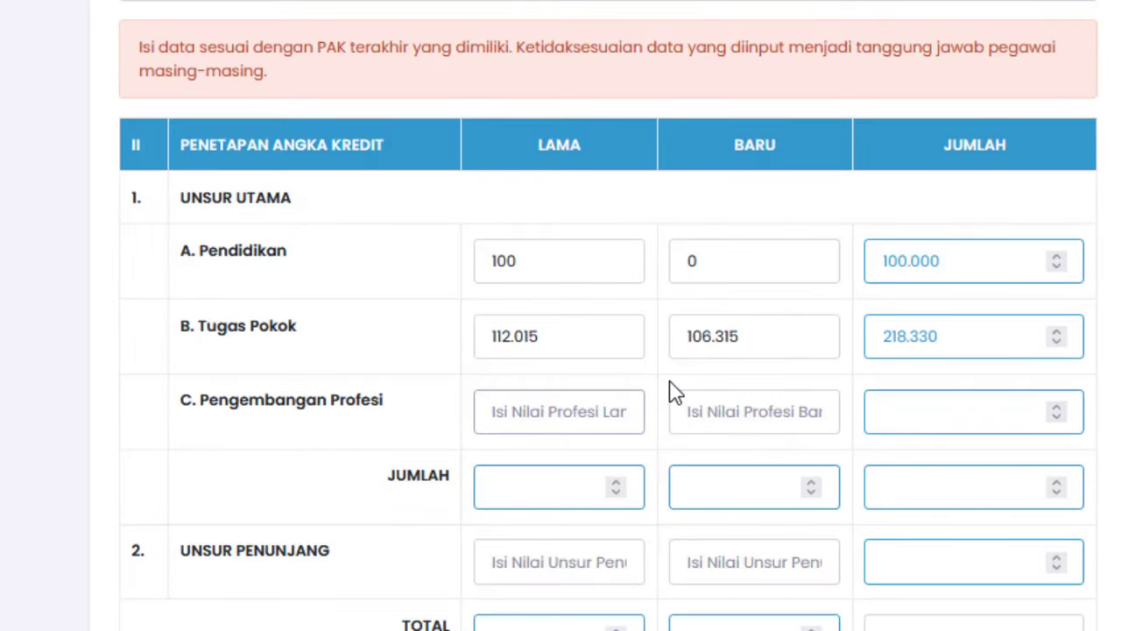
type("14")
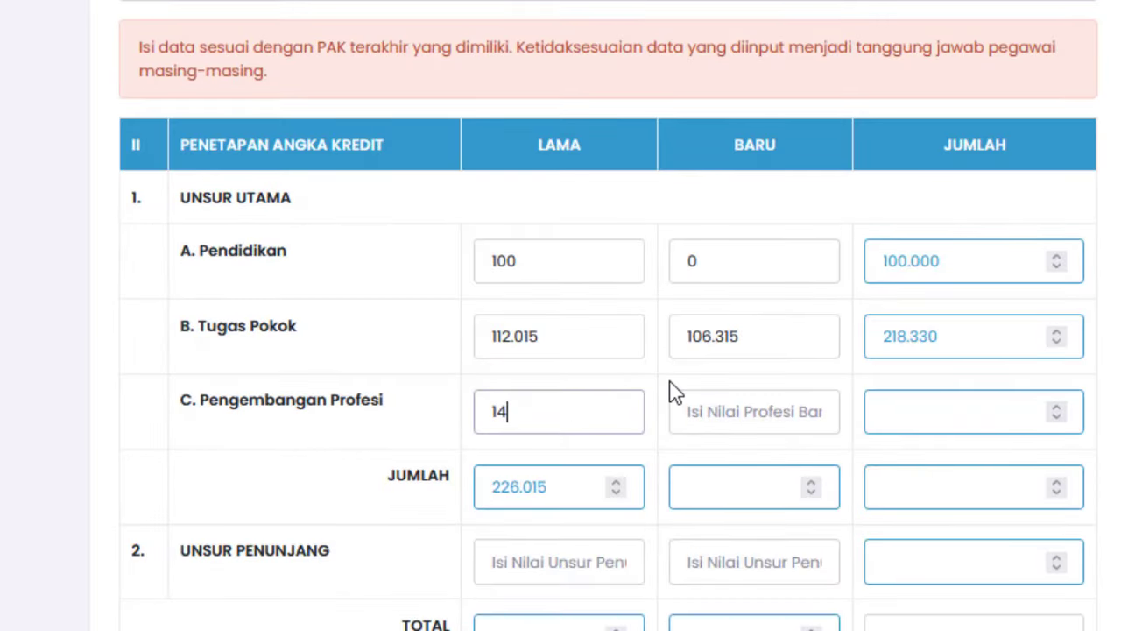
type(".050")
Step: Enter 12 as the Baru value for Pengembangan Profesi and compare the Unsur Utama subtotals with the PAK document
key("alt+Tab")
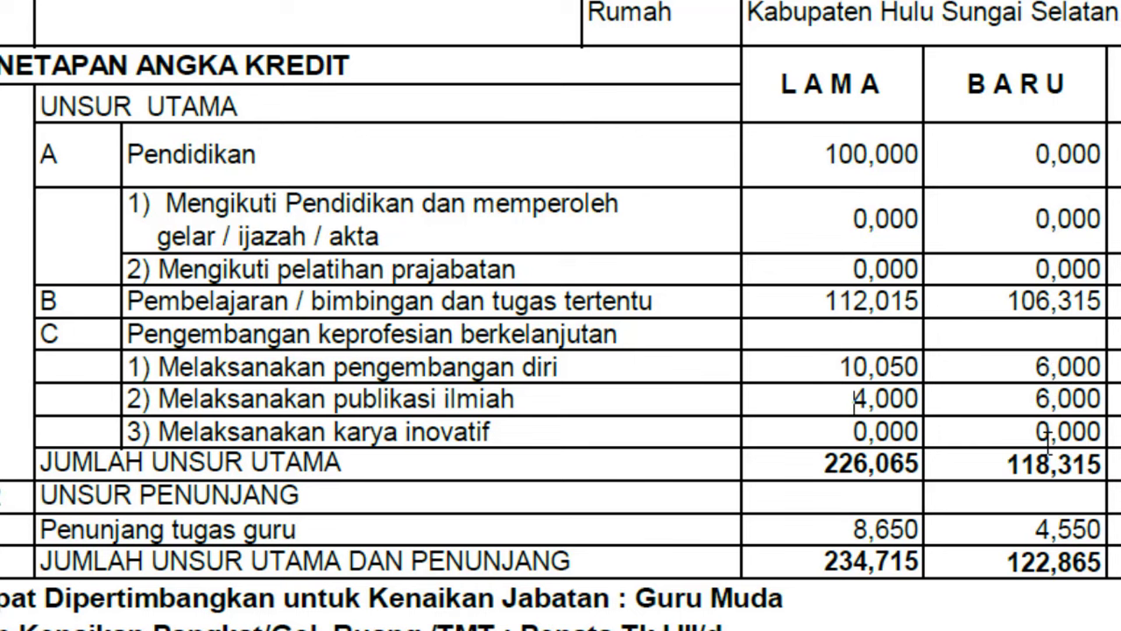
key("alt+Tab")
left_click(755, 411)
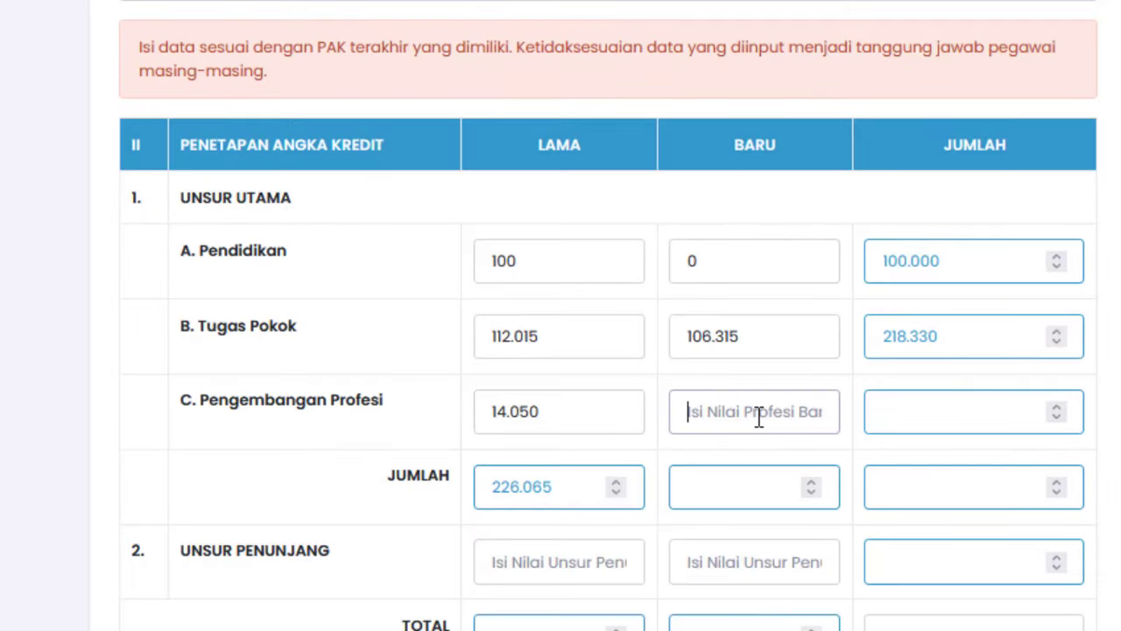
type("12")
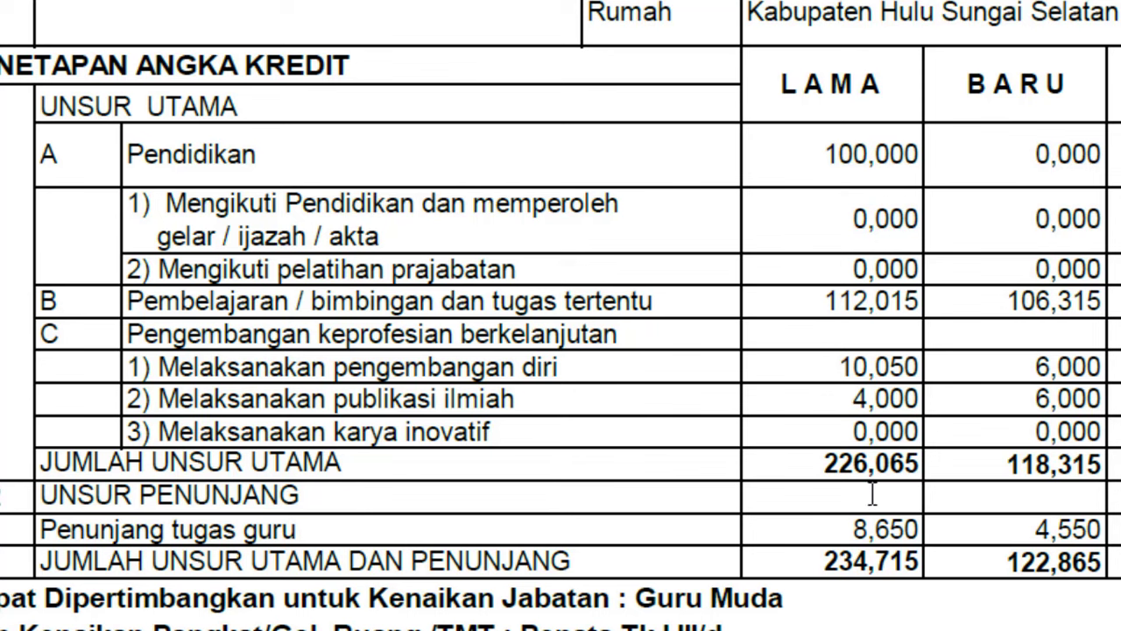
left_click_drag(824, 460, 867, 473)
key("alt+Tab")
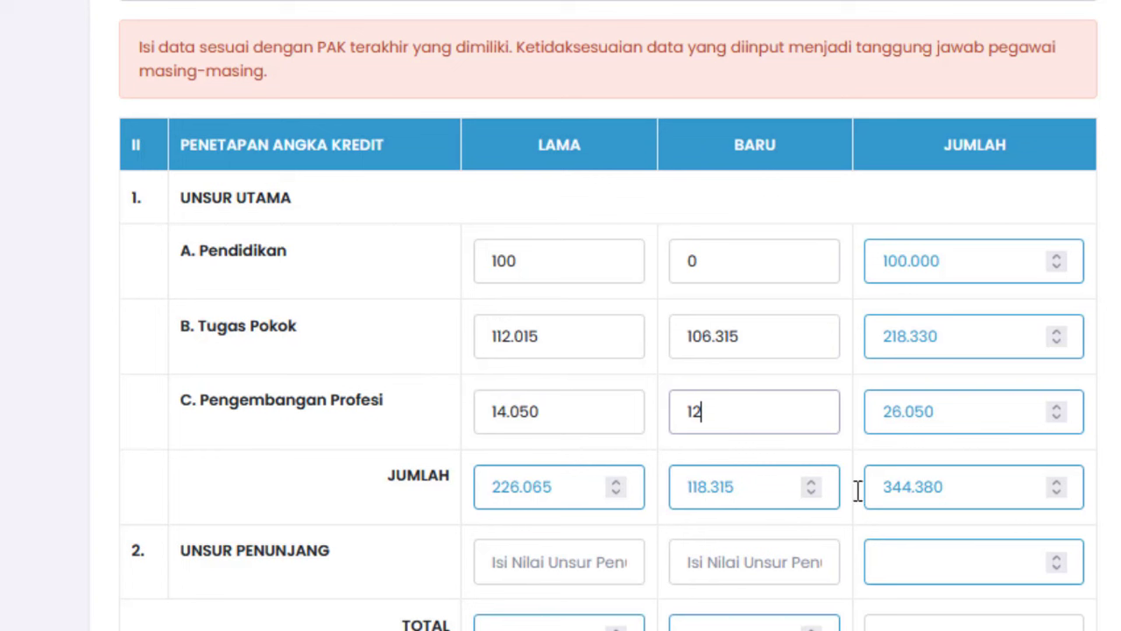
Step: Enter 8.650 as the Lama value for Unsur Penunjang, taken from the PAK document's Penunjang tugas guru row
left_click(536, 561)
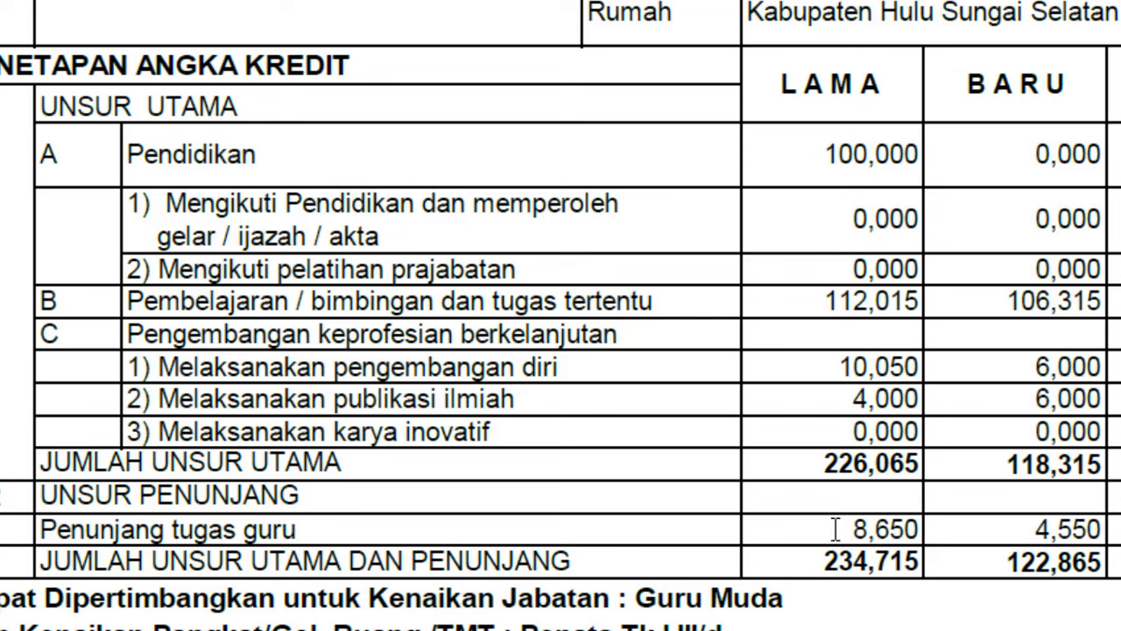
left_click_drag(840, 531, 917, 530)
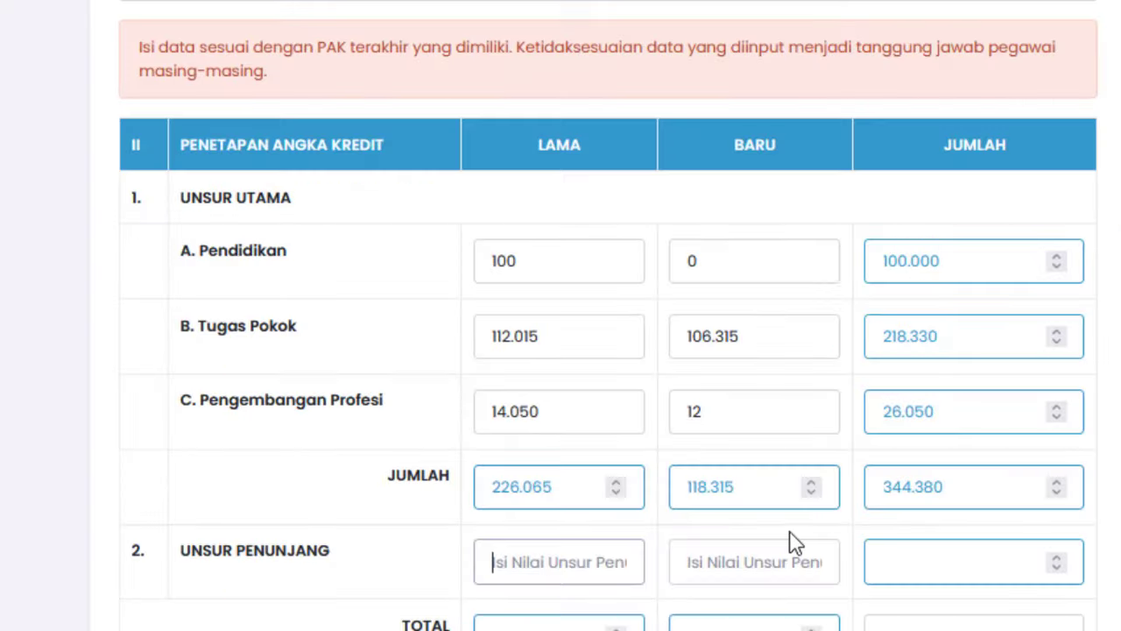
left_click(601, 543)
type("8")
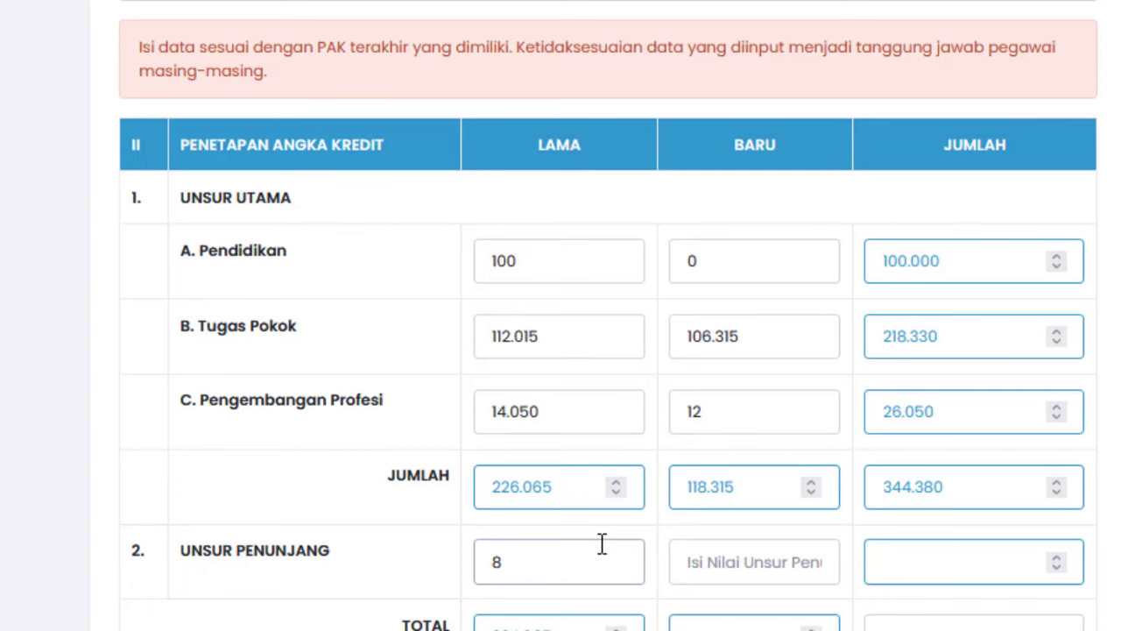
type(".650")
Step: Enter 4.55 as the Baru value for Unsur Penunjang, taken from the PAK document's Penunjang tugas guru row
left_click(738, 561)
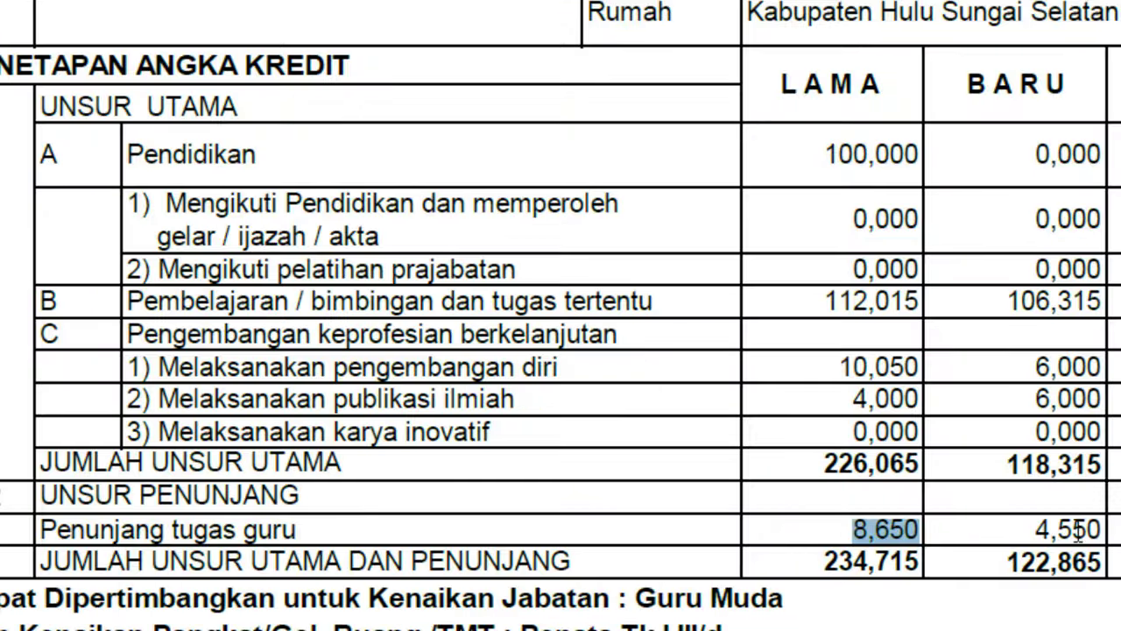
left_click_drag(1035, 531, 1101, 528)
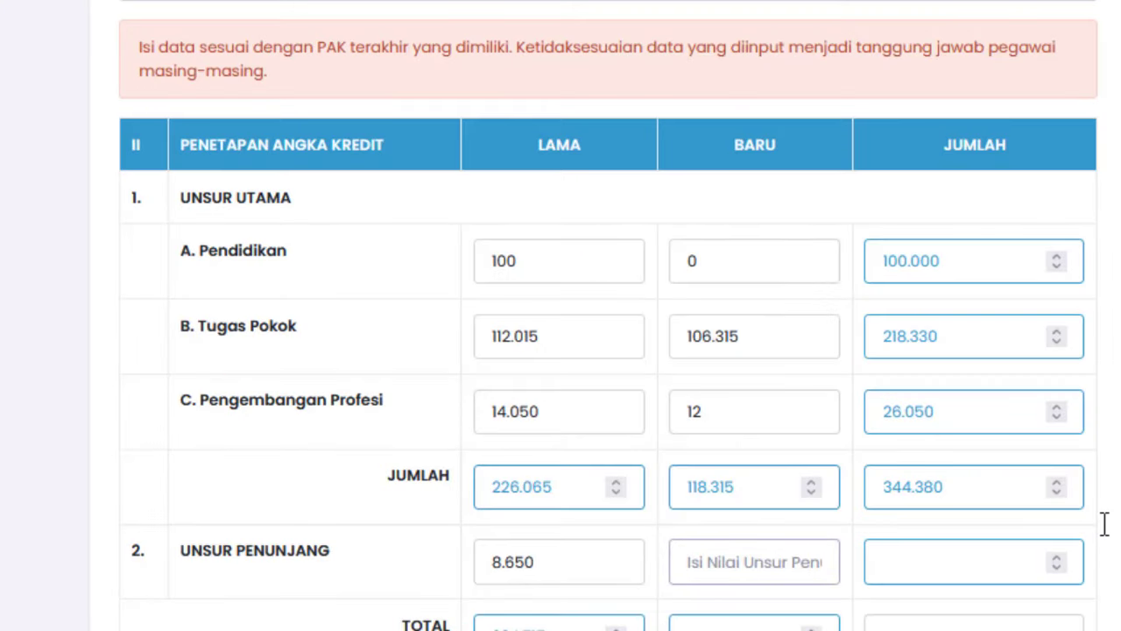
type("4.")
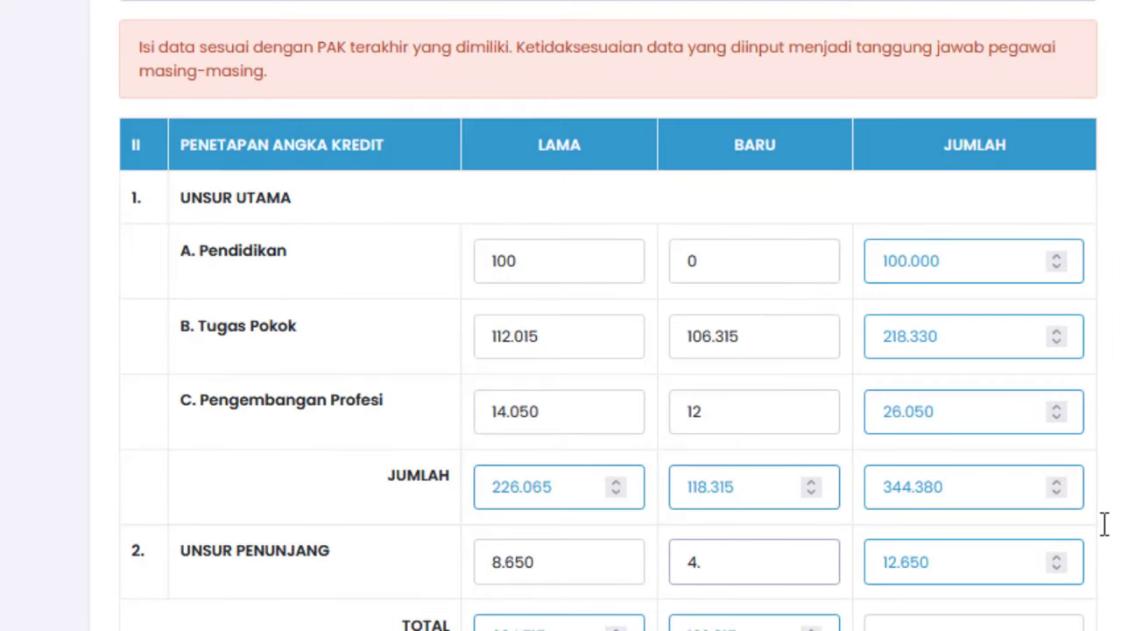
type("55")
Step: Compare the form's Lama and Baru totals with the Jumlah Unsur Utama dan Penunjang row in the PAK document
scroll(1105, 524, "down", 2)
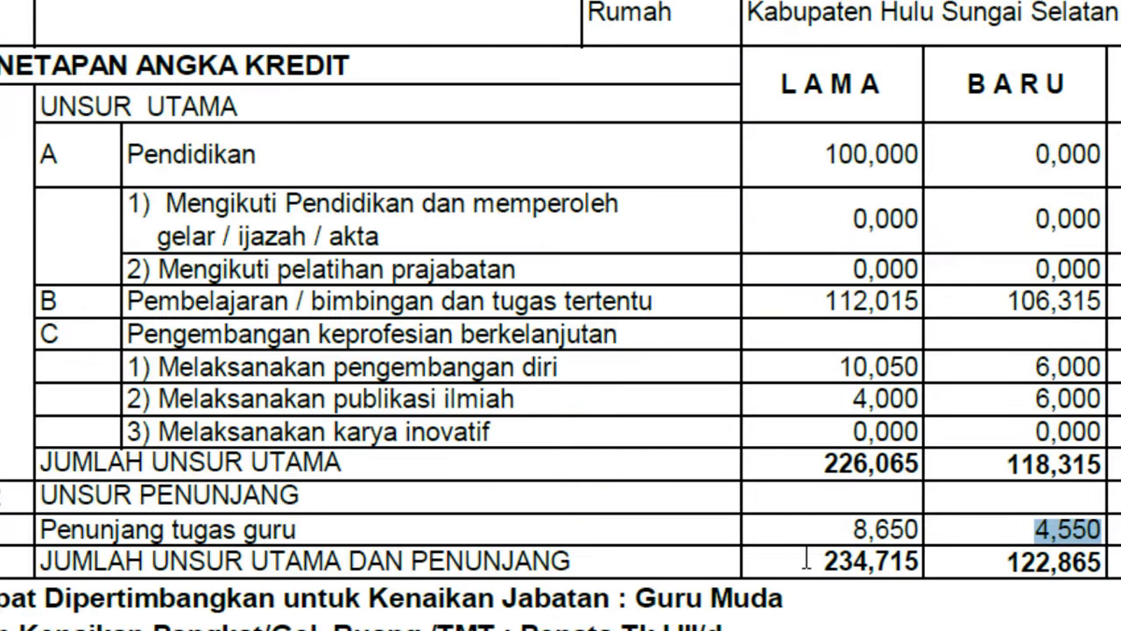
left_click_drag(808, 561, 930, 565)
key("alt+Tab")
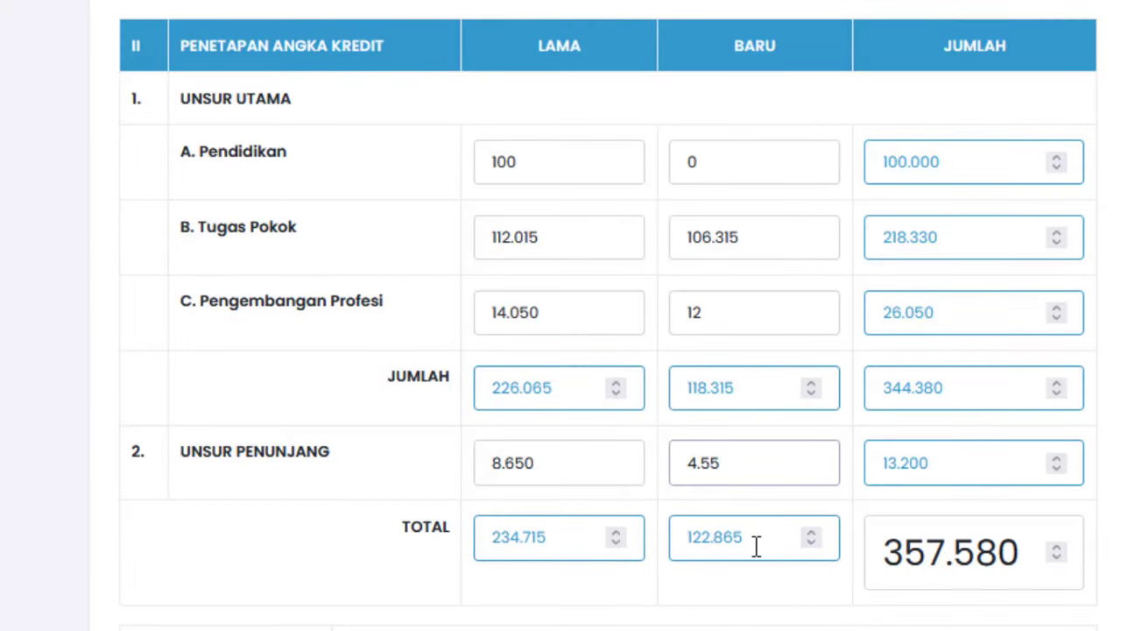
key("alt+Tab")
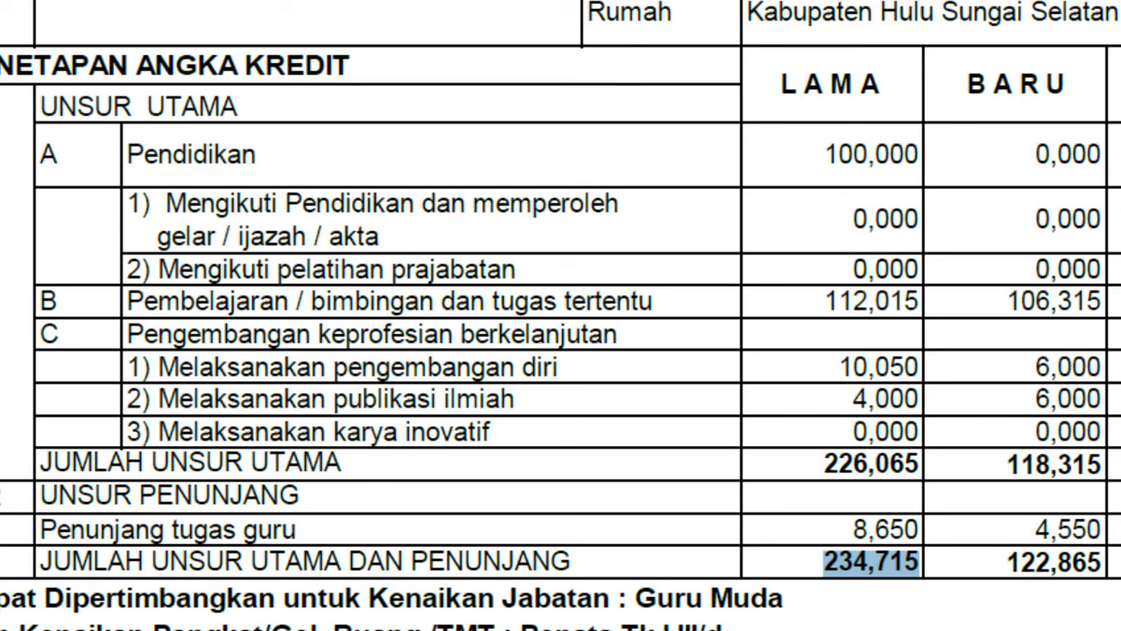
key("alt+Tab")
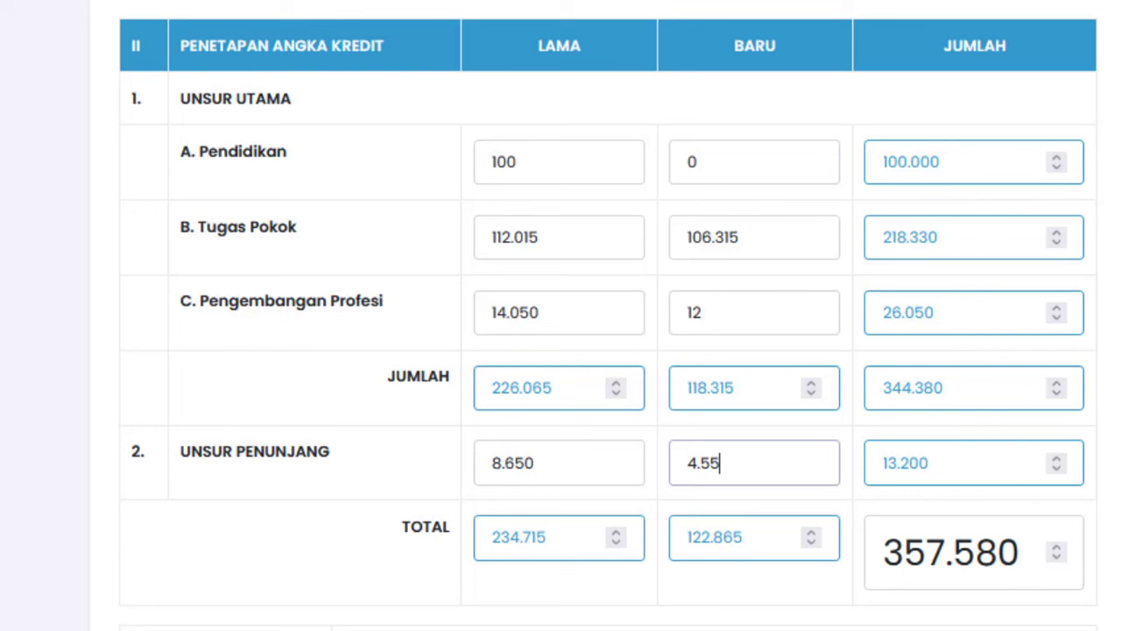
Step: Look up the Periode Penilaian in the PAK document and check the Masa Penilaian end date in the form against it
scroll(1051, 438, "down", 5)
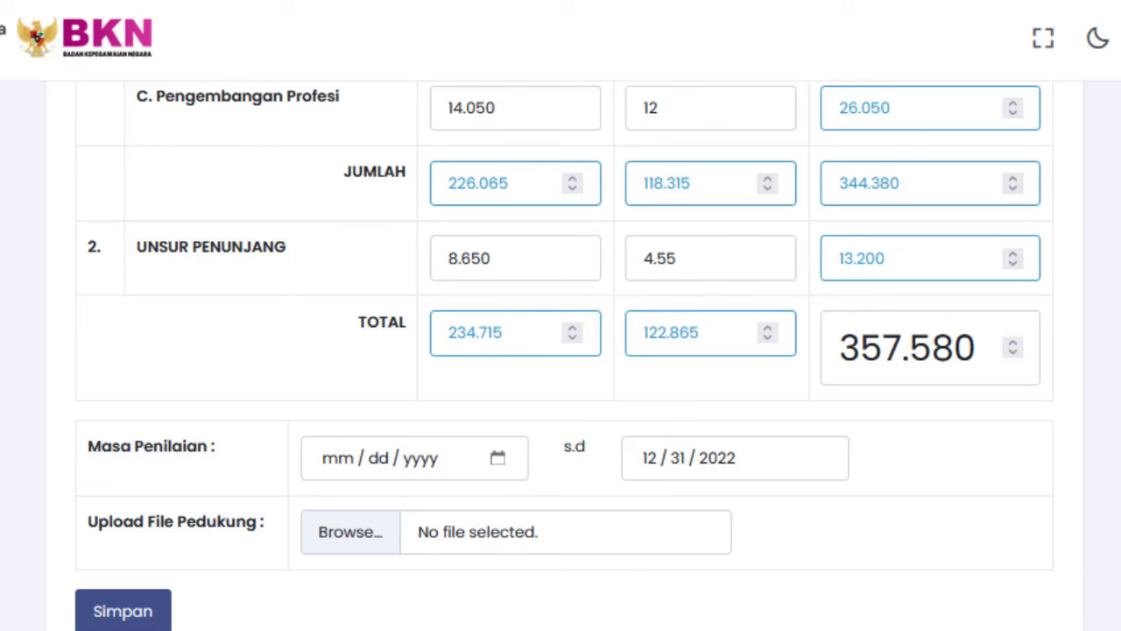
left_click(804, 618)
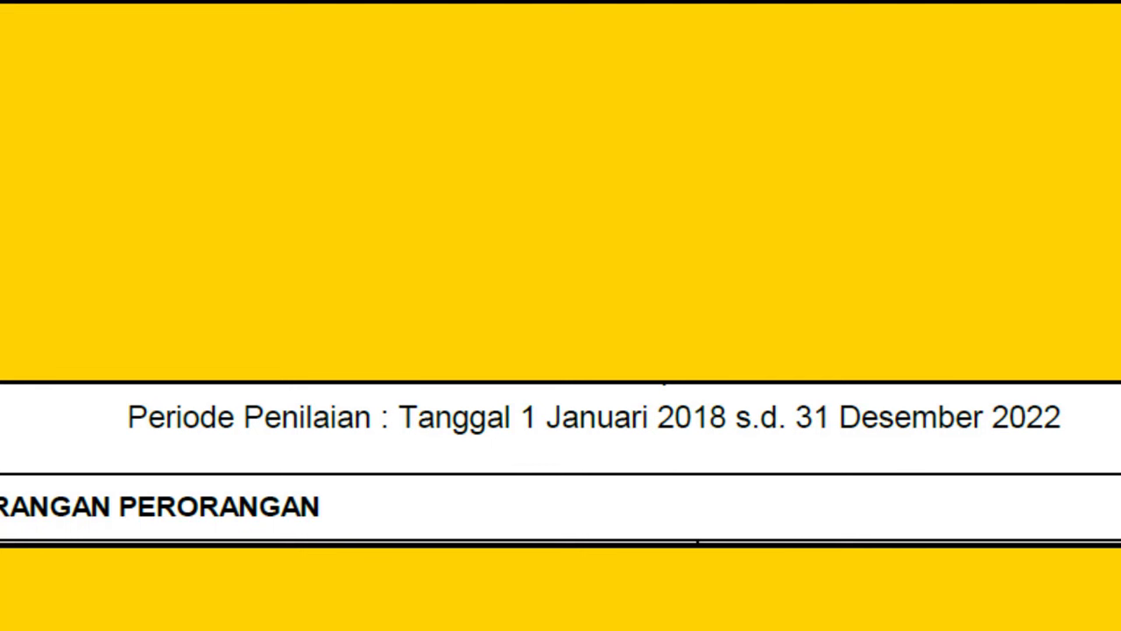
left_click(526, 587)
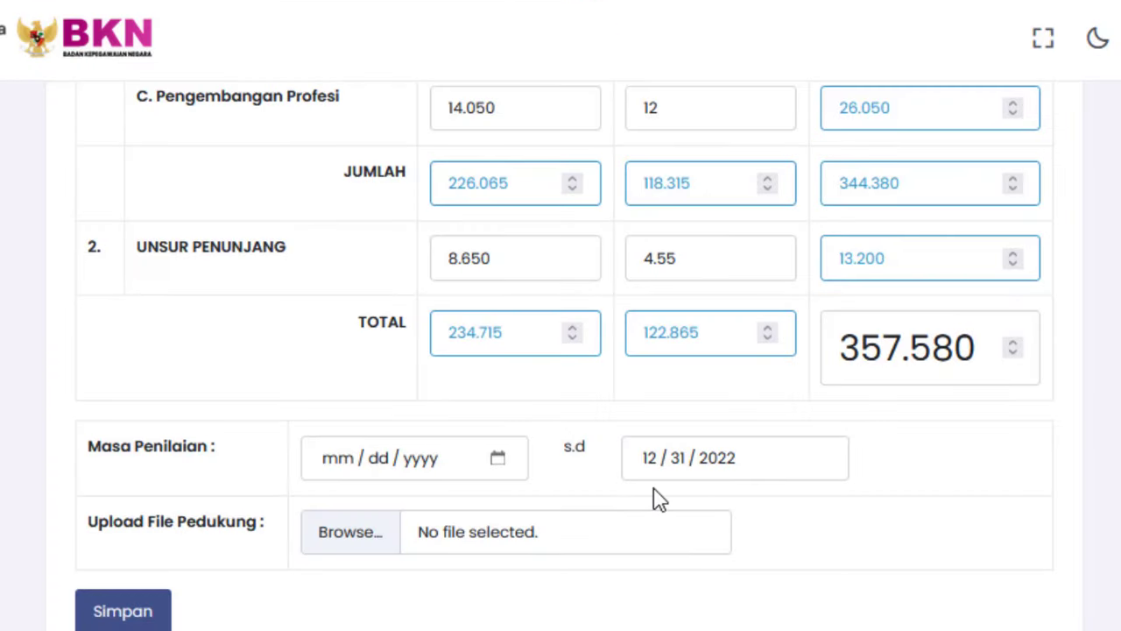
left_click(702, 468)
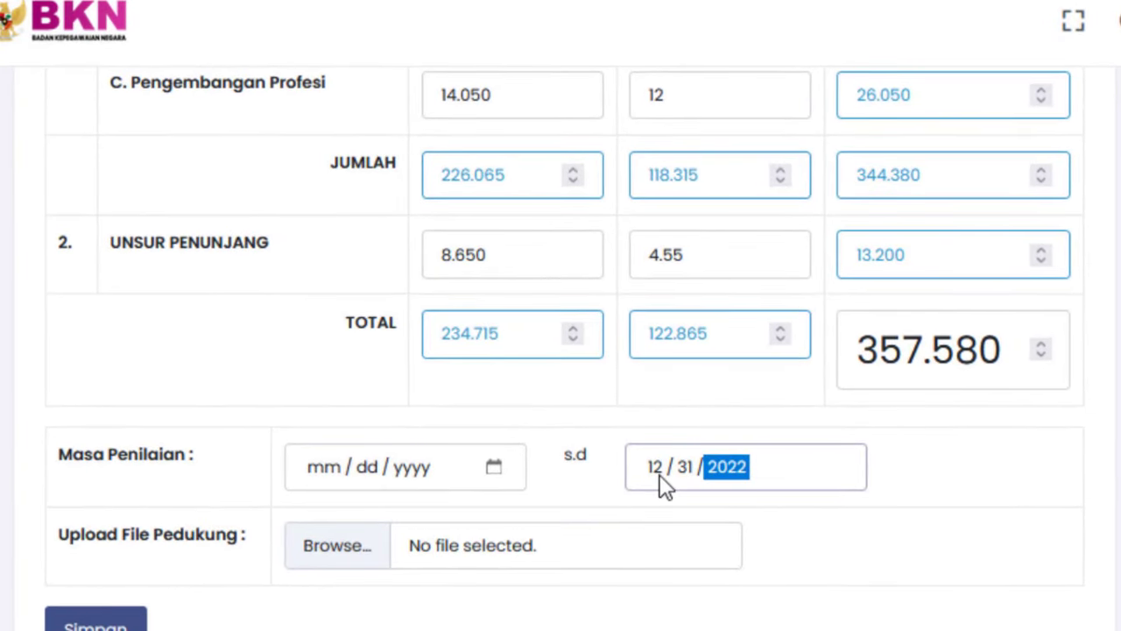
left_click(658, 471)
left_click(737, 468)
Step: Set the Masa Penilaian start date to 01/01/2018, following the Periode Penilaian in the PAK document, and check it in the calendar
left_click(324, 469)
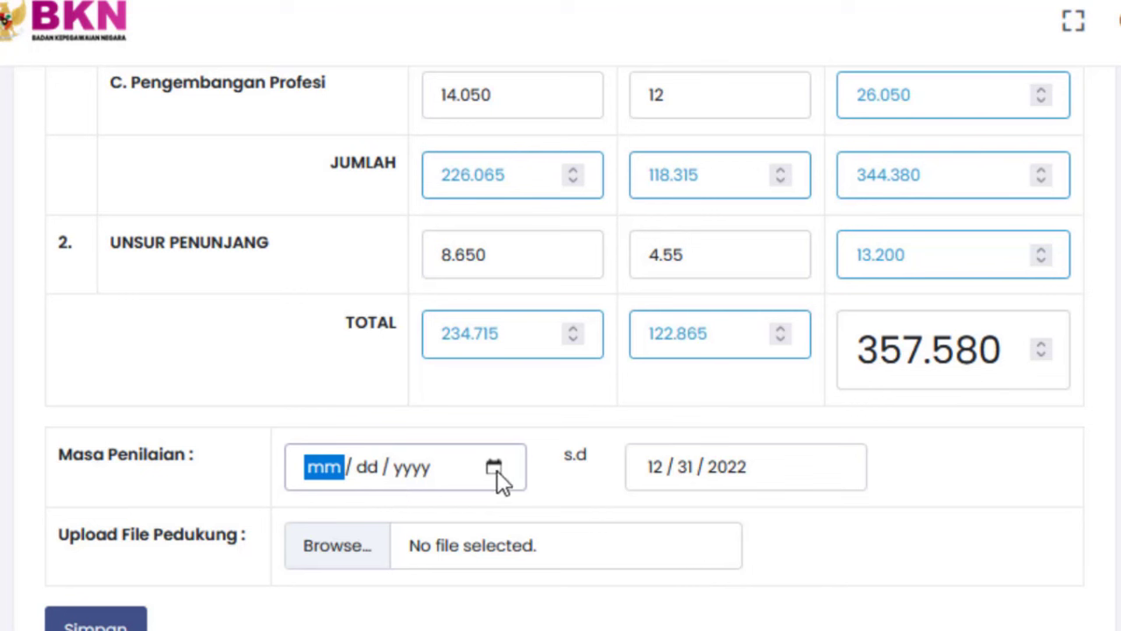
left_click(398, 498)
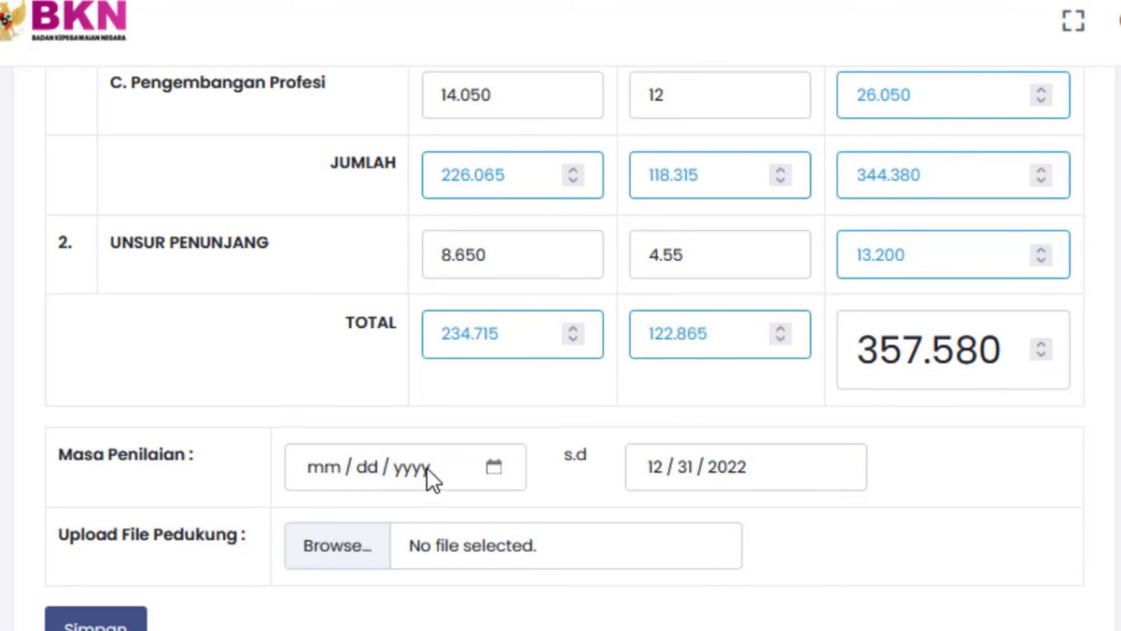
left_click(308, 467)
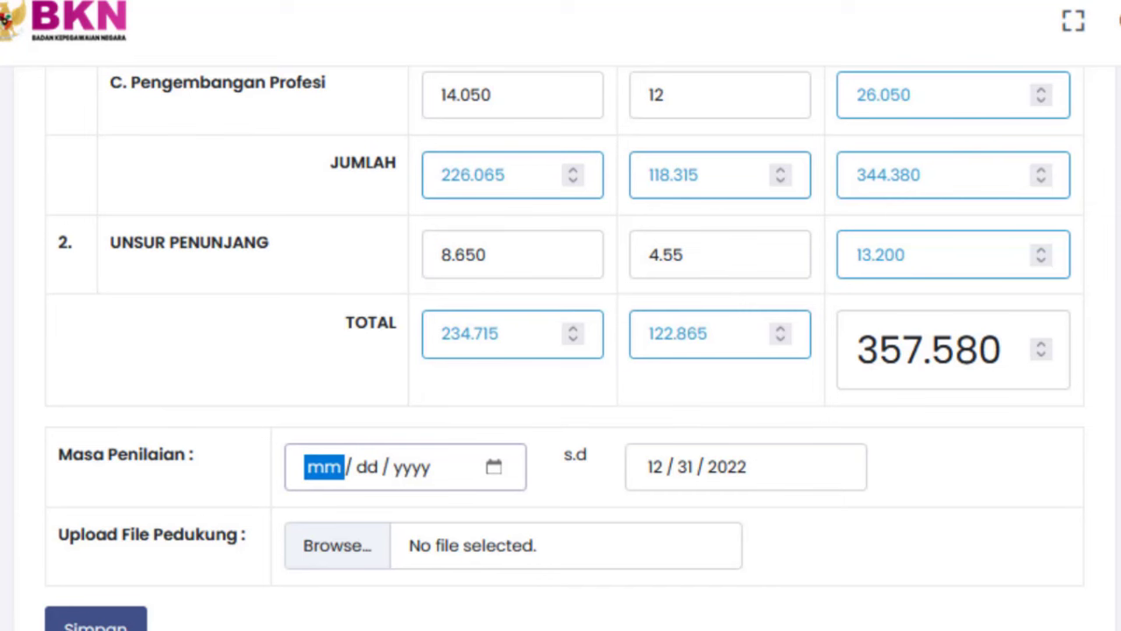
left_click(819, 613)
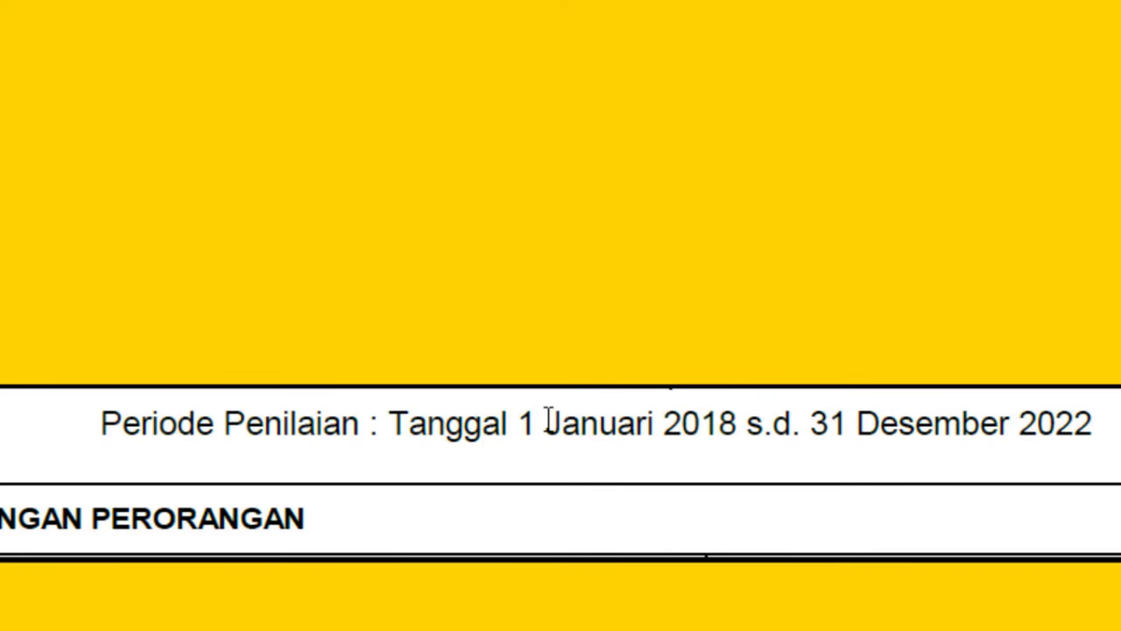
key("alt+Tab")
type("01")
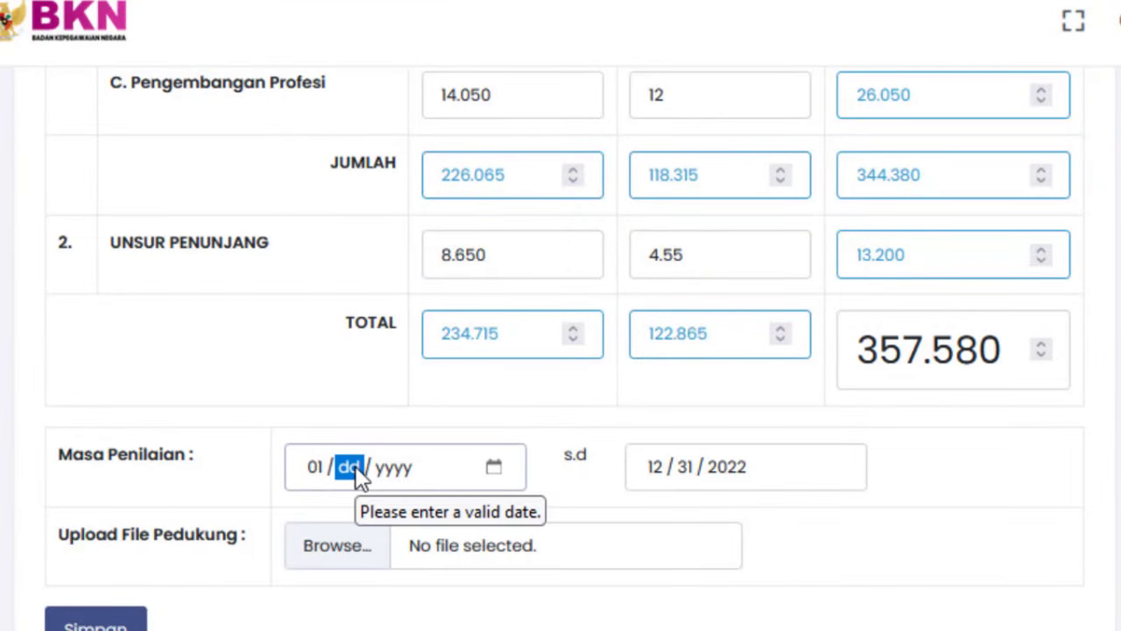
key("alt+Tab")
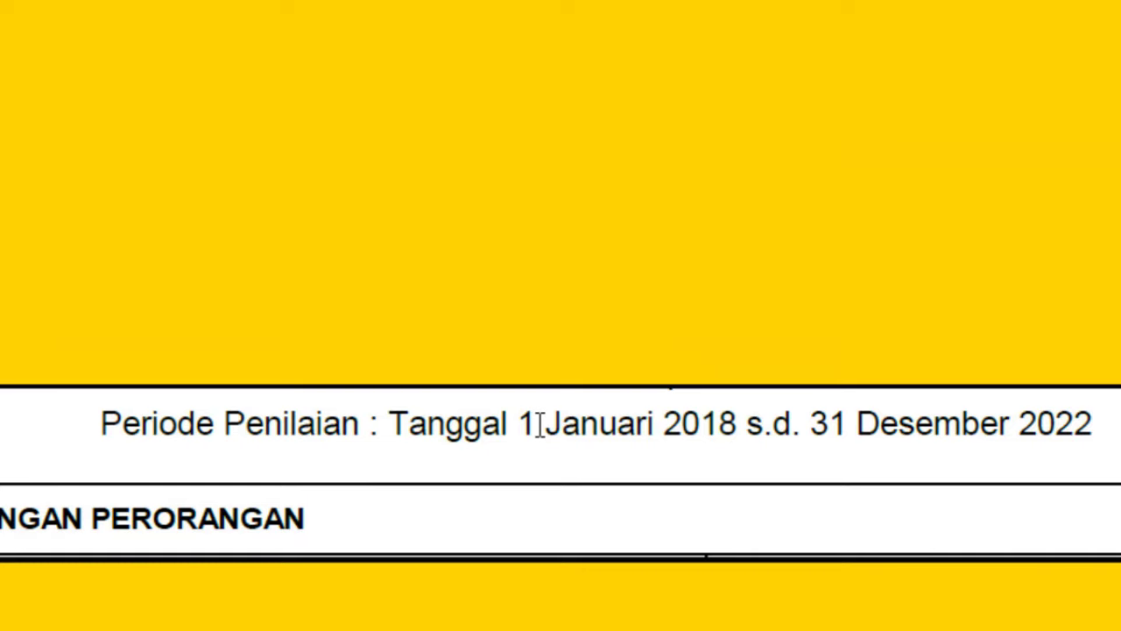
key("alt+Tab")
type("01")
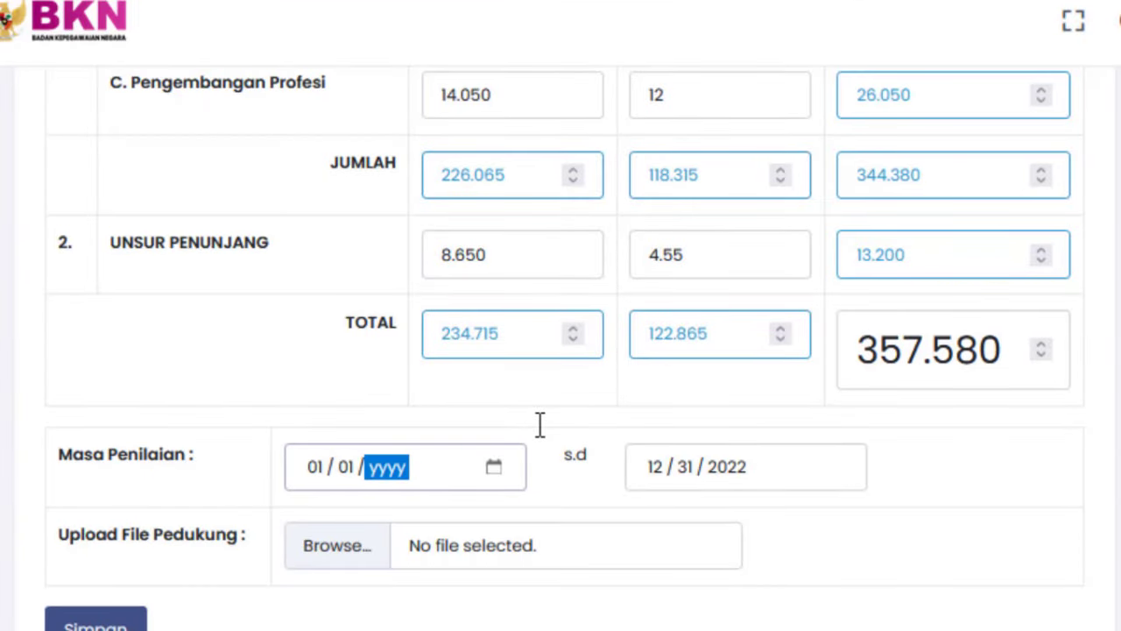
key("alt+Tab")
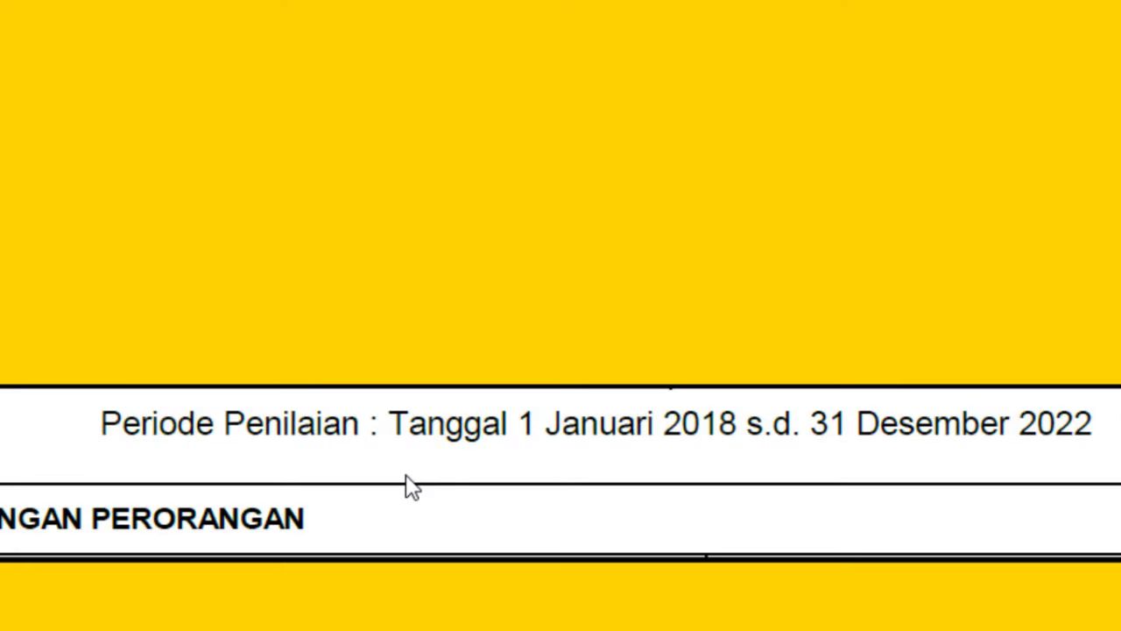
key("alt+Tab")
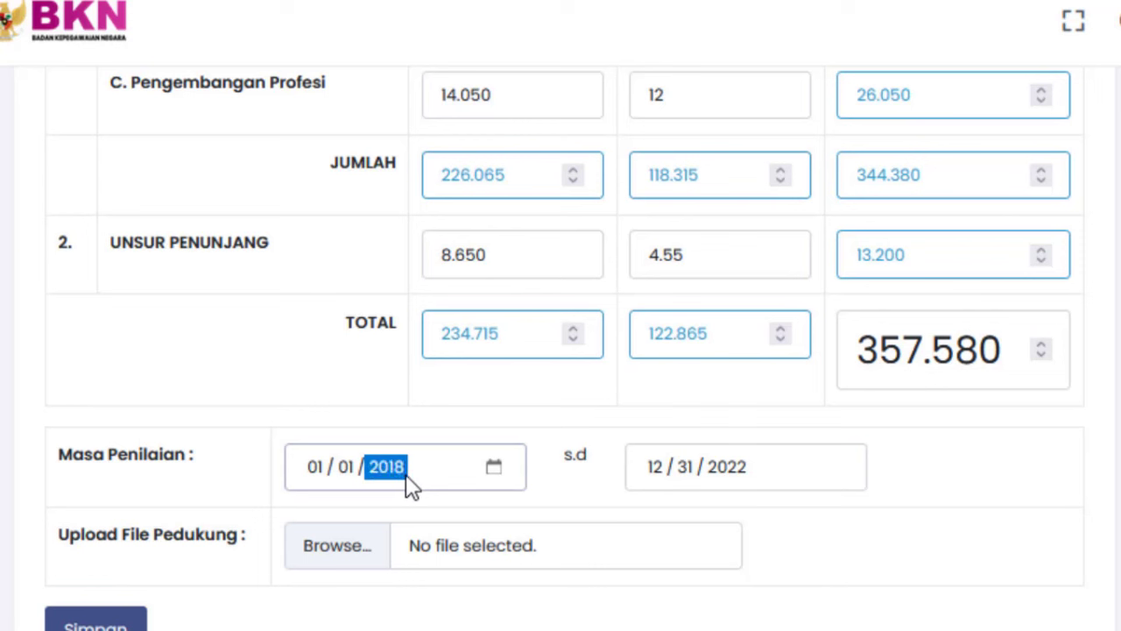
left_click(494, 471)
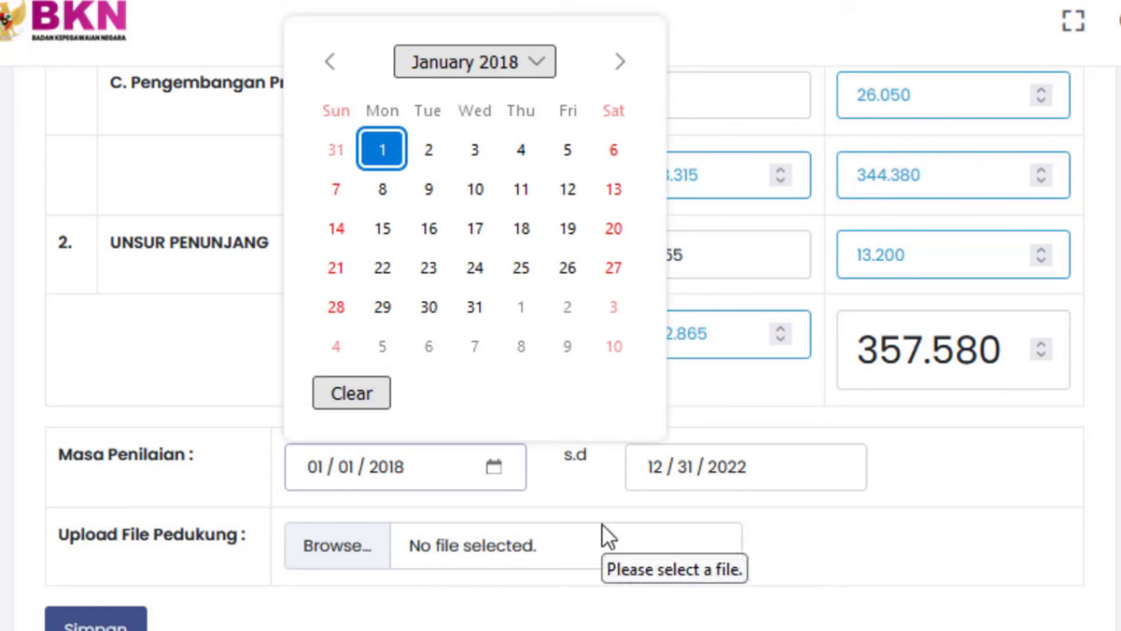
left_click(816, 540)
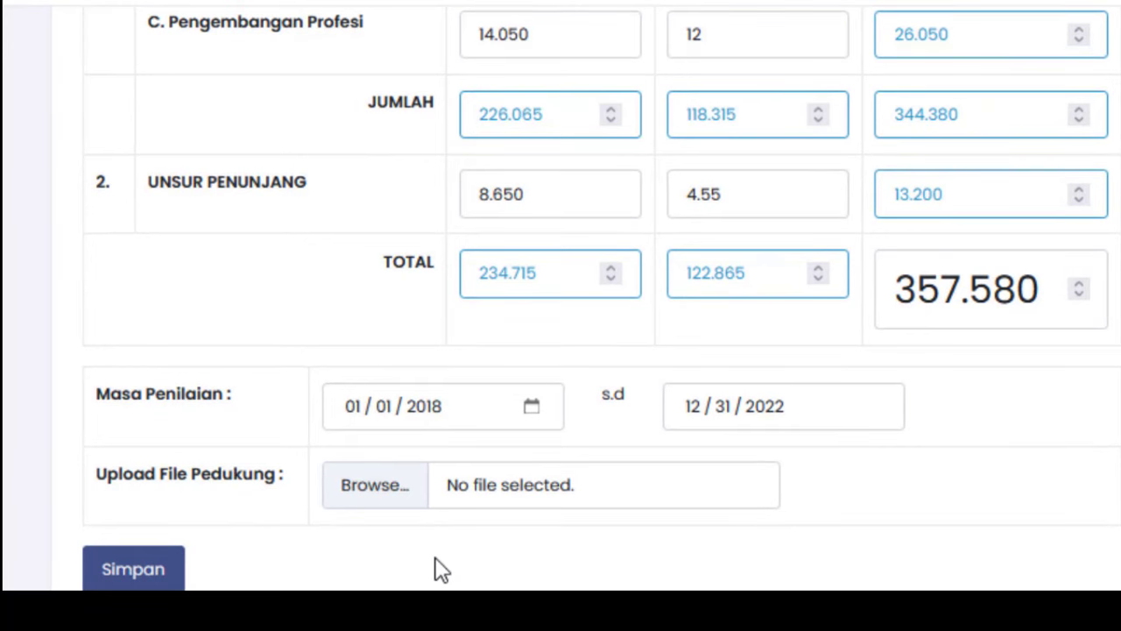
Step: Attach PAK 3D.pdf as the supporting file under Upload File Pedukung
left_click(364, 498)
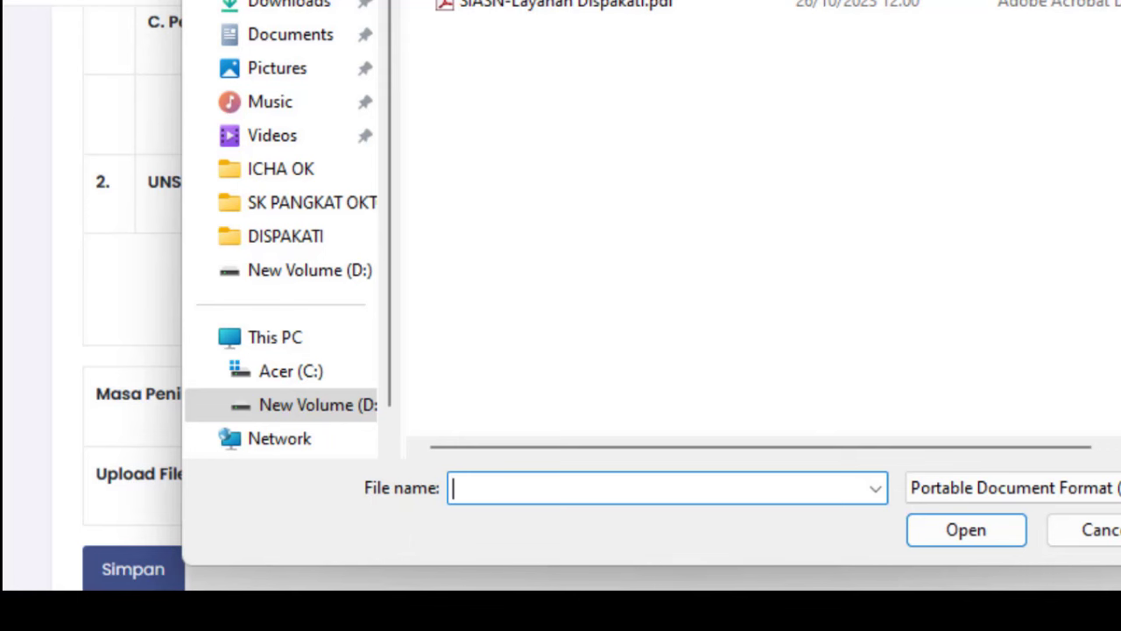
double_click(480, 3)
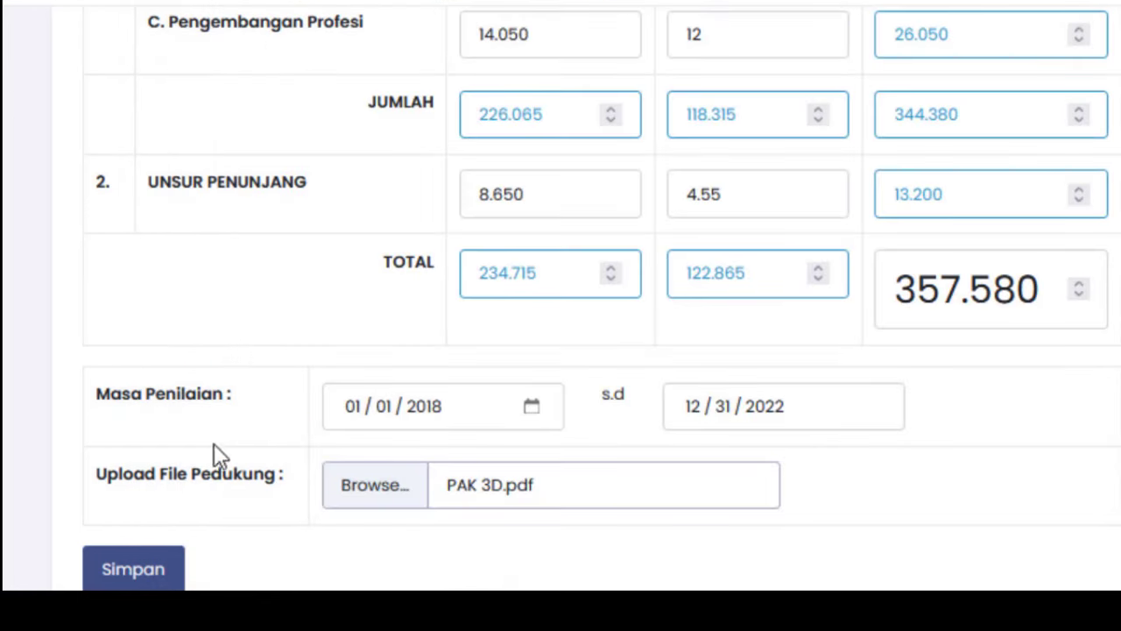